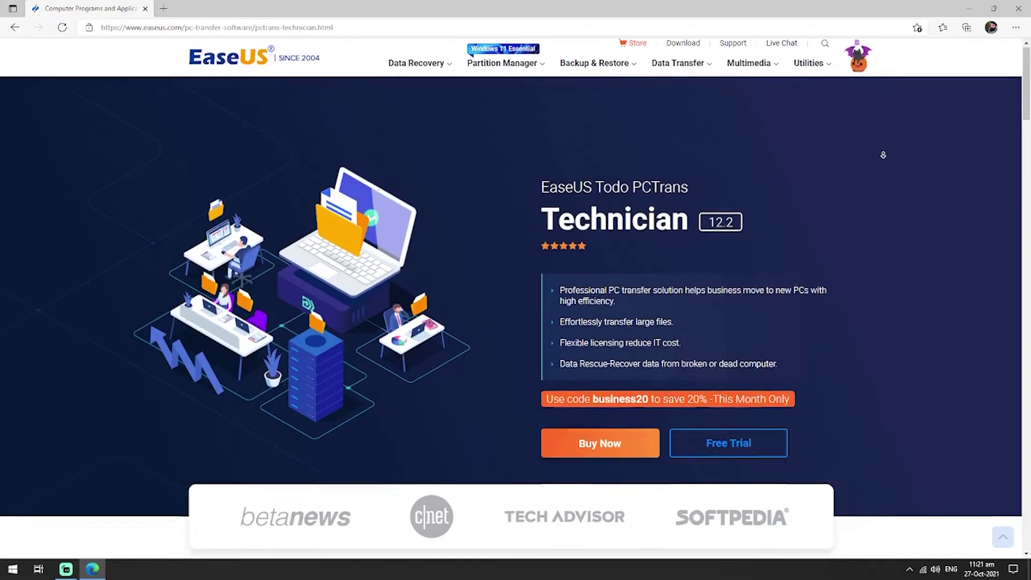
Step: Scroll the Todo PCTrans Technician product page down to the Key Features to Transfer Everything section
scroll(883, 168, "down", 5)
scroll(883, 168, "down", 3)
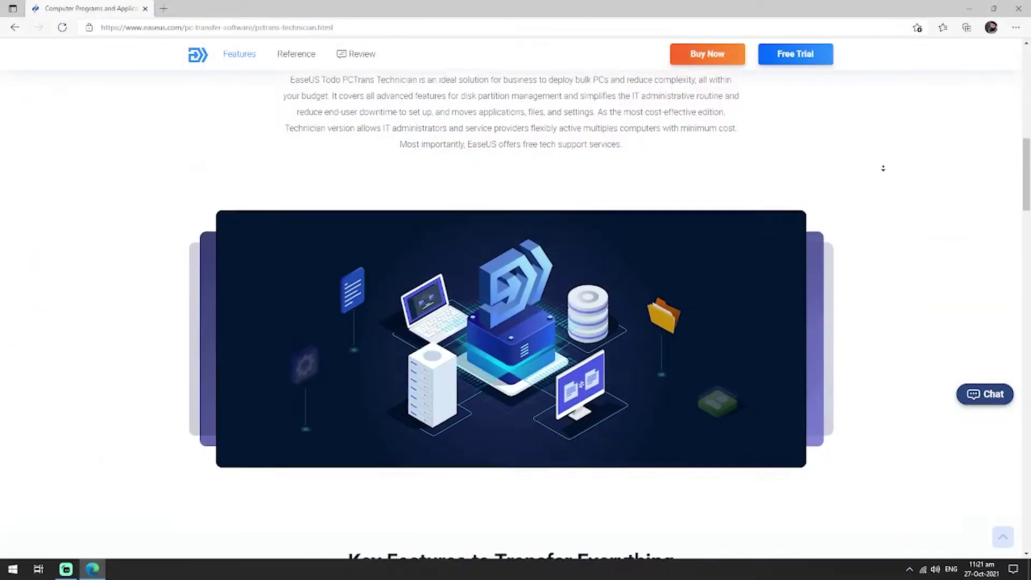
scroll(882, 168, "down", 4)
scroll(883, 168, "down", 4)
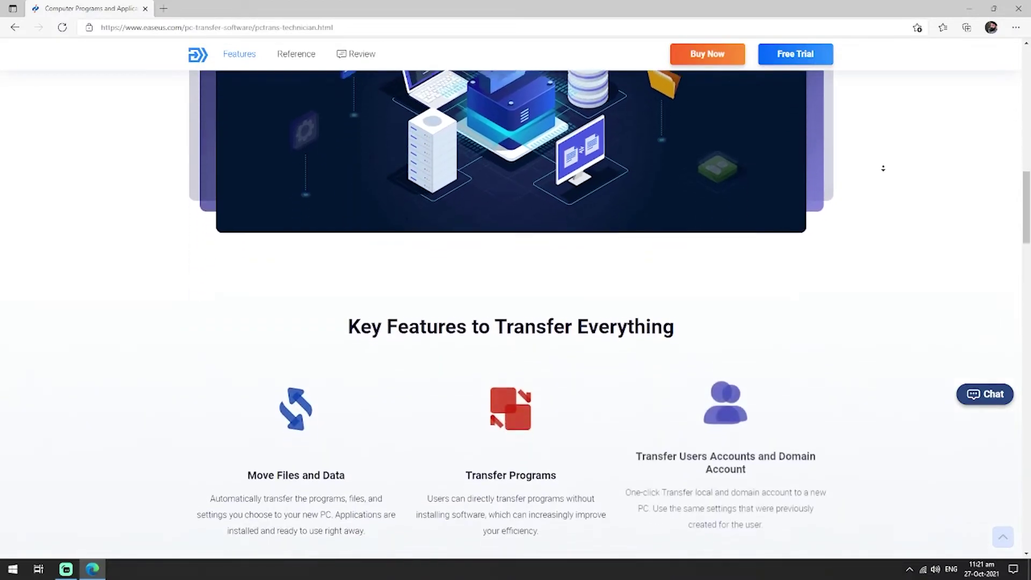
scroll(883, 168, "down", 4)
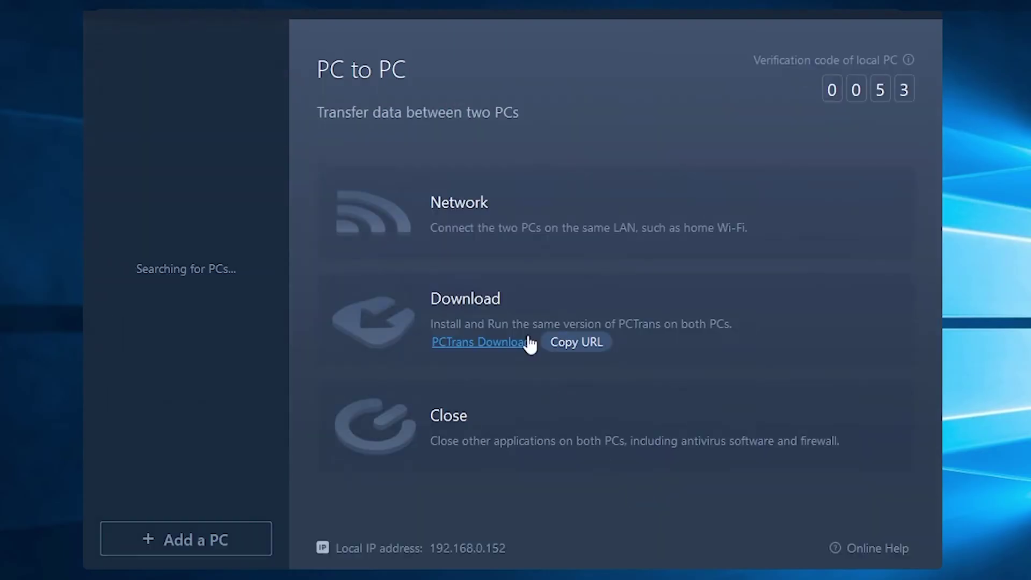
Step: Connect to the found remote PC using its verification code
left_click(531, 59)
type("2180")
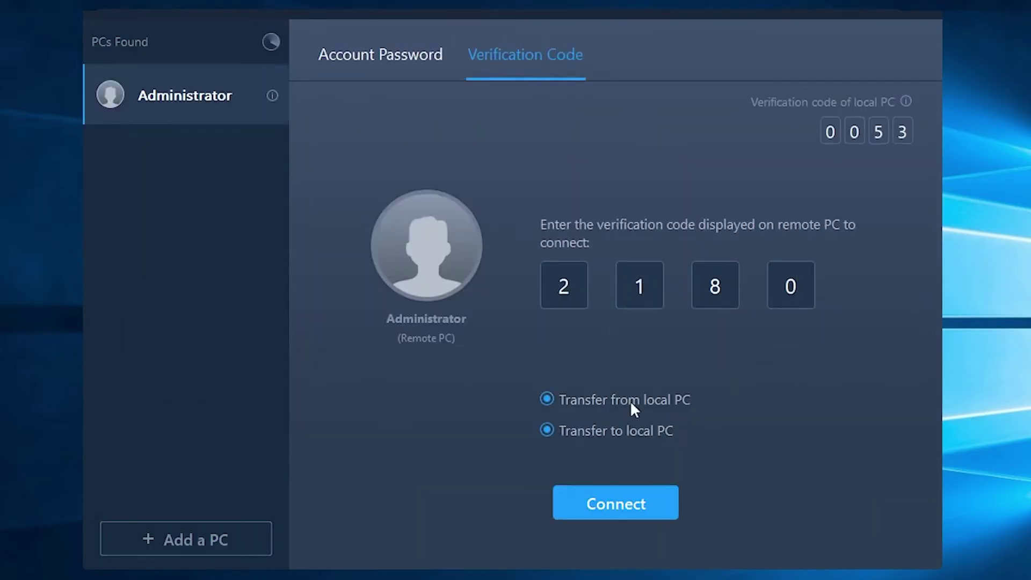
left_click(626, 501)
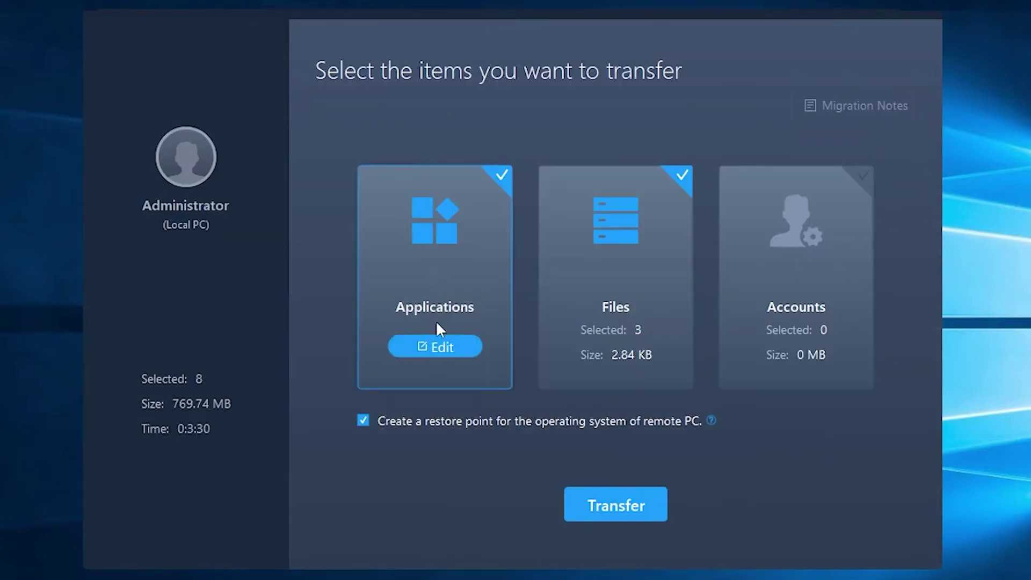
Step: Limit the applications to transfer to WinRAR only
left_click(436, 338)
left_click(337, 121)
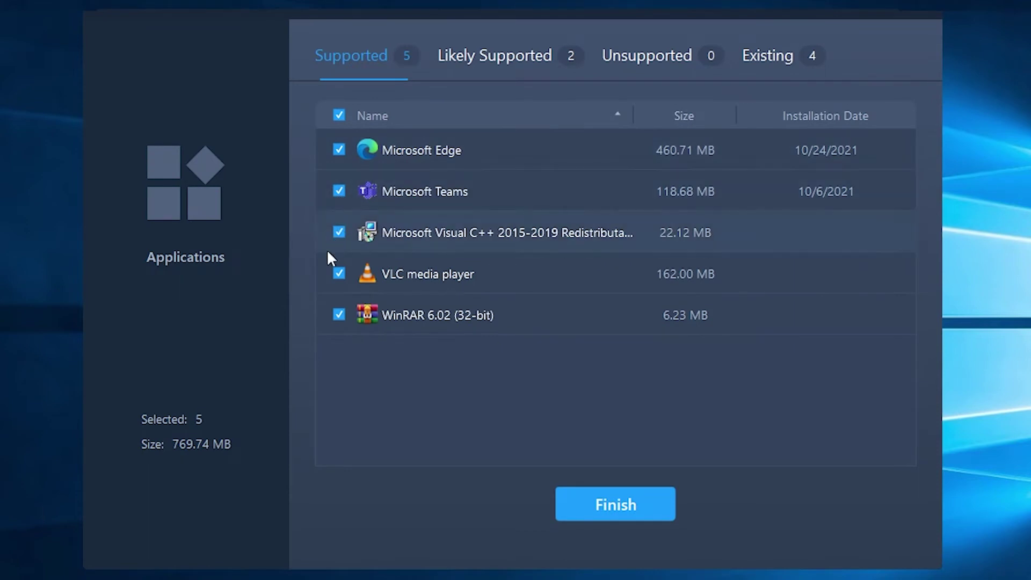
left_click(339, 116)
left_click(342, 311)
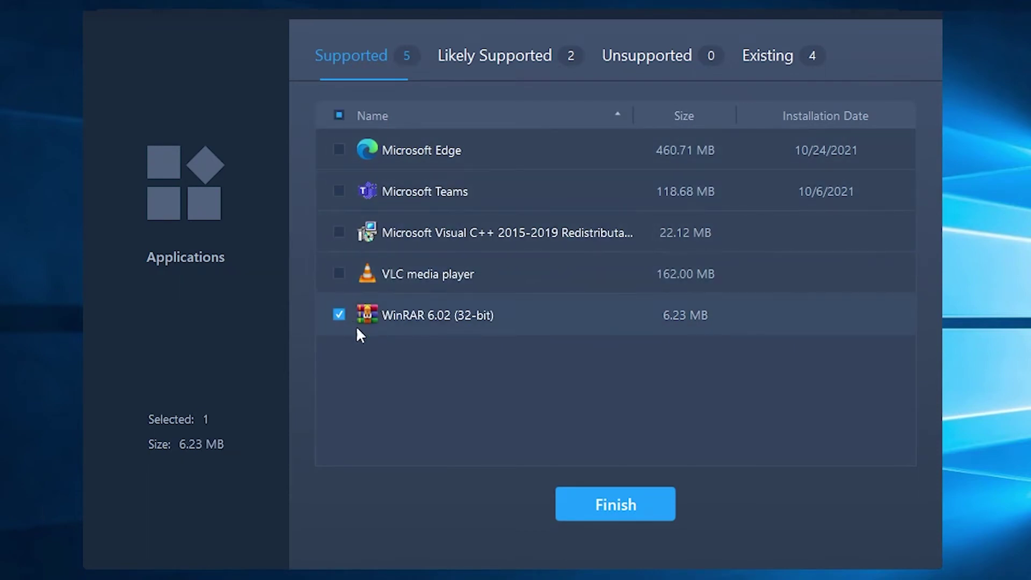
left_click(605, 503)
Step: Swap My Documents for the CANDLE SHOP PAGES folder on G:, then start the transfer
left_click(620, 344)
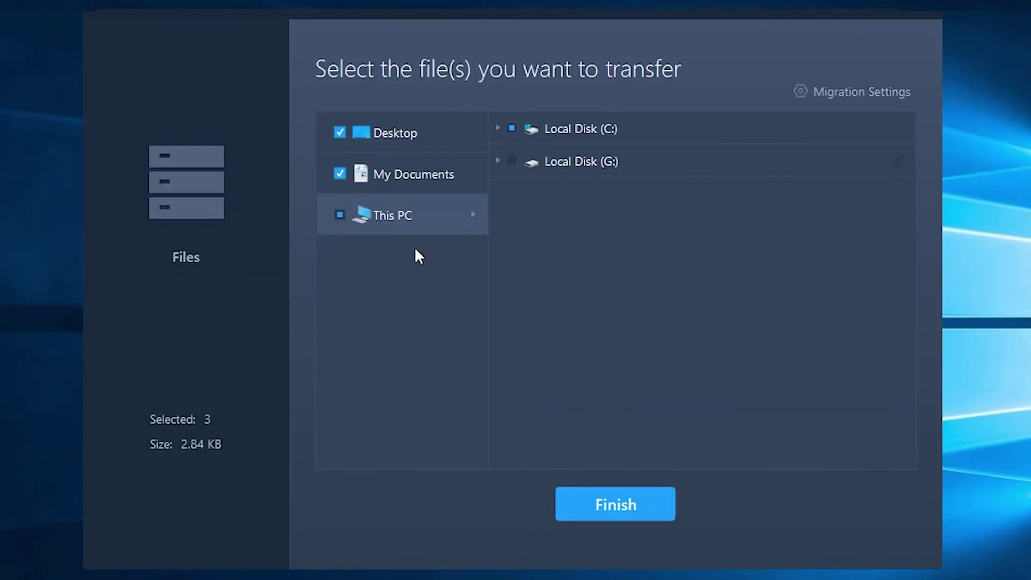
left_click(339, 173)
left_click(497, 160)
left_click(528, 226)
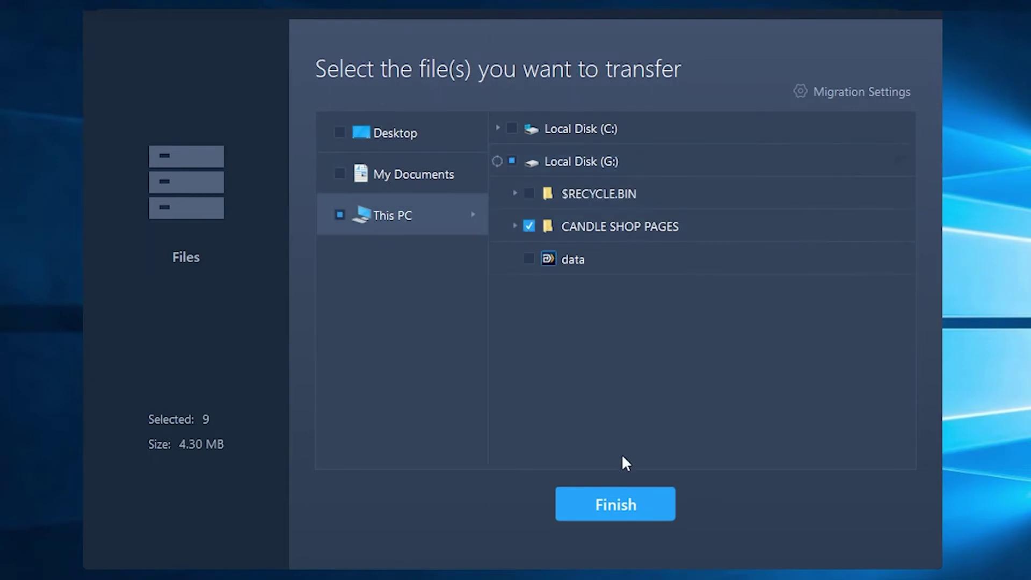
left_click(618, 504)
left_click(610, 497)
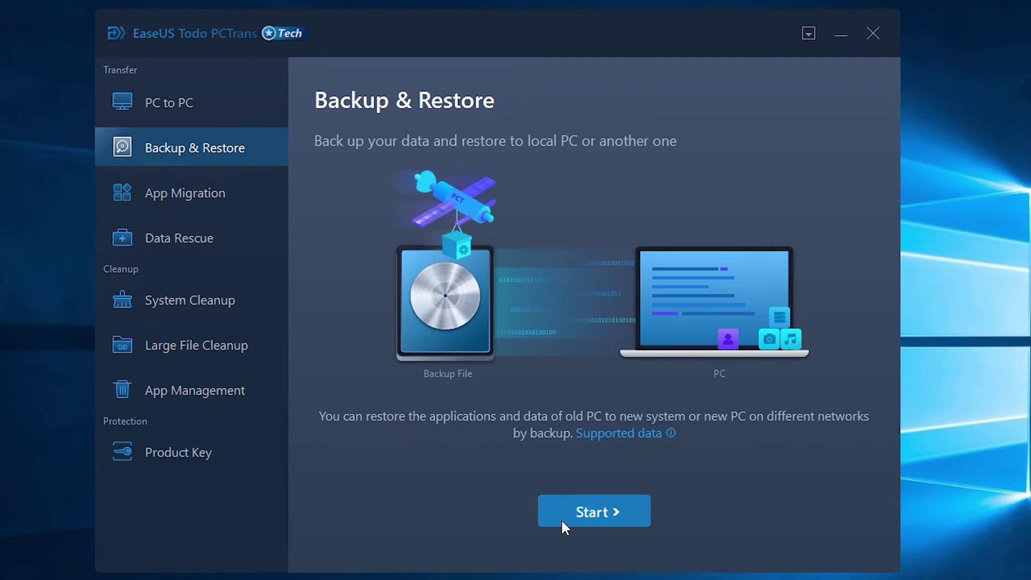
Step: Start a new backup file and set its location to drive E:
left_click(561, 519)
left_click(537, 513)
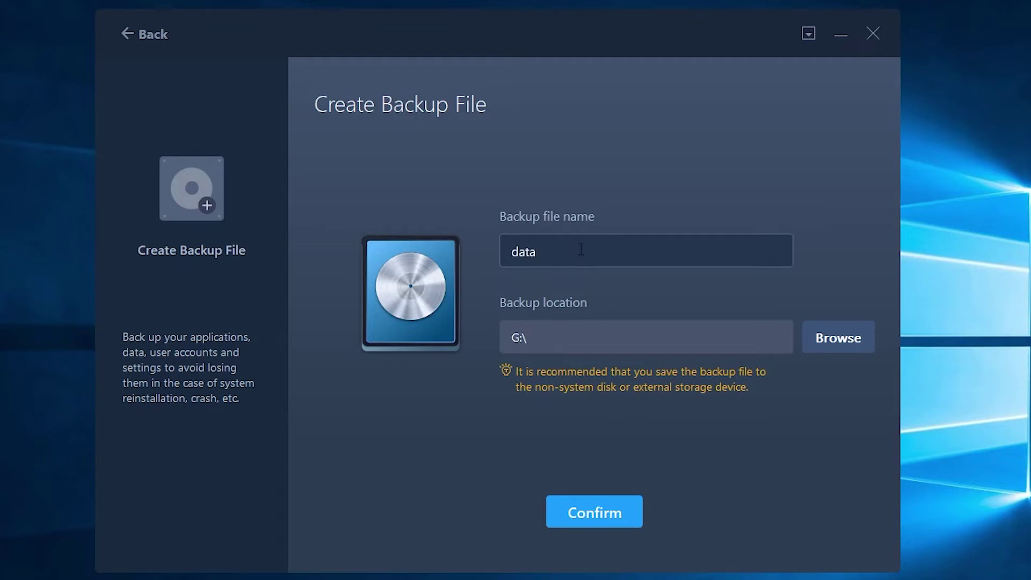
left_click(838, 338)
left_click(145, 114)
scroll(462, 331, "down", 3)
left_click(396, 246)
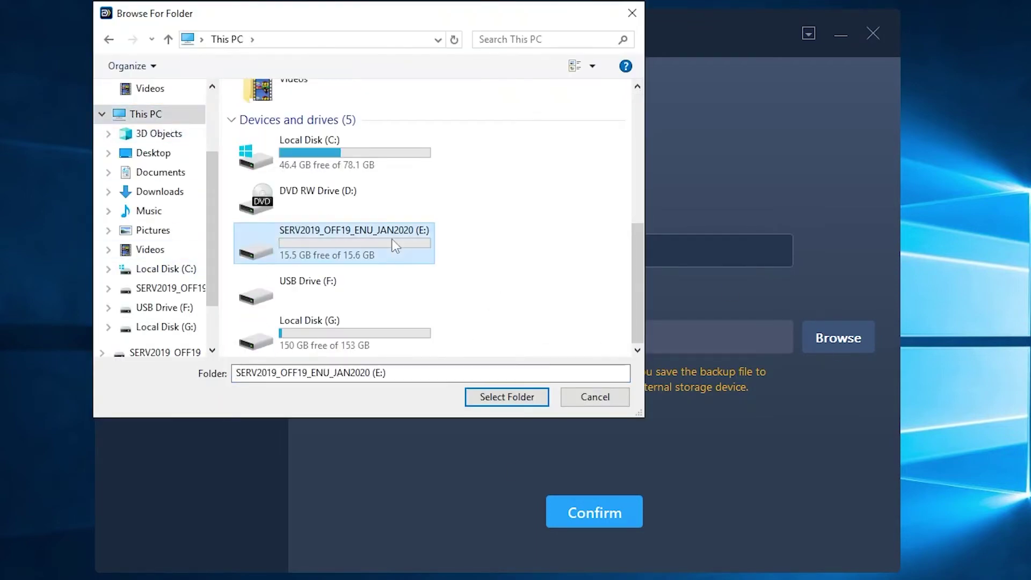
left_click(507, 396)
left_click(623, 502)
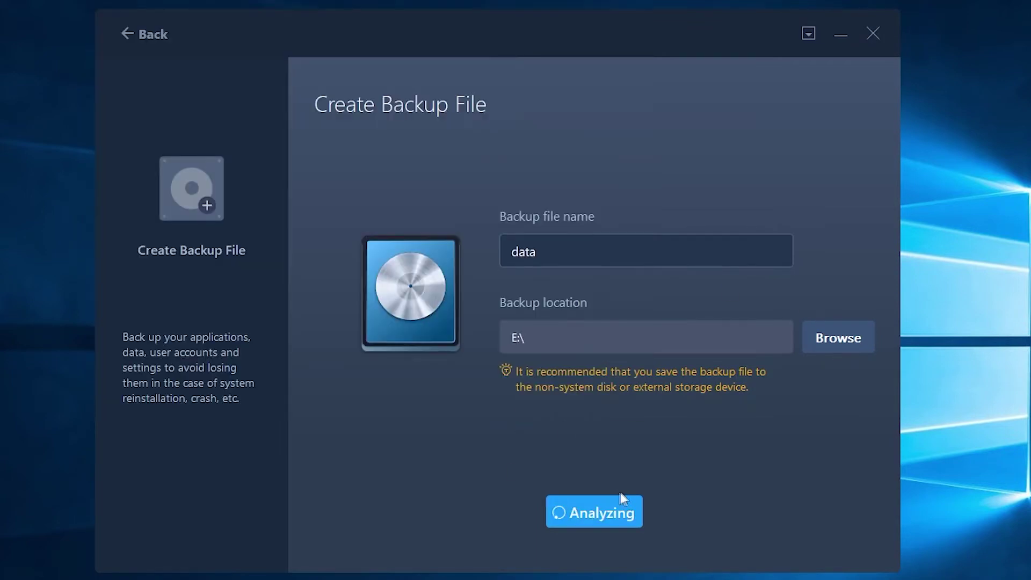
Step: Include WinRAR and the chosen files, then back up to data.PCT
left_click(431, 363)
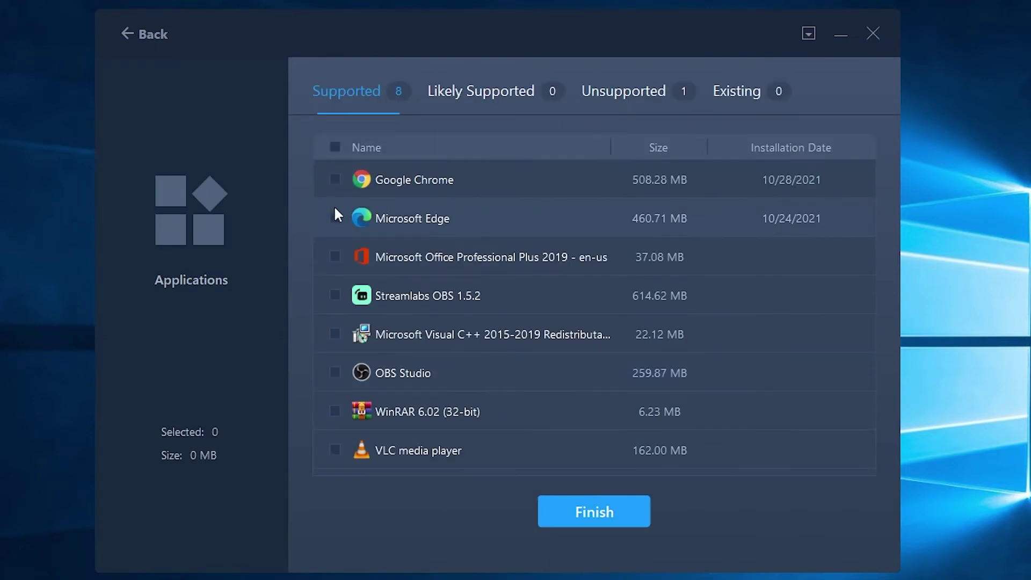
left_click(335, 411)
left_click(614, 532)
left_click(600, 365)
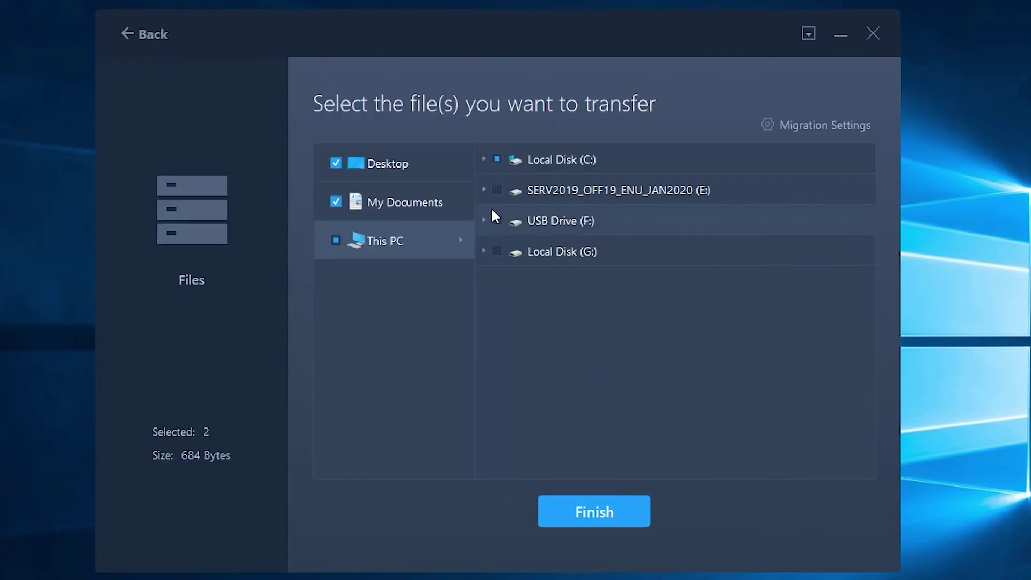
left_click(483, 252)
left_click(617, 511)
left_click(621, 511)
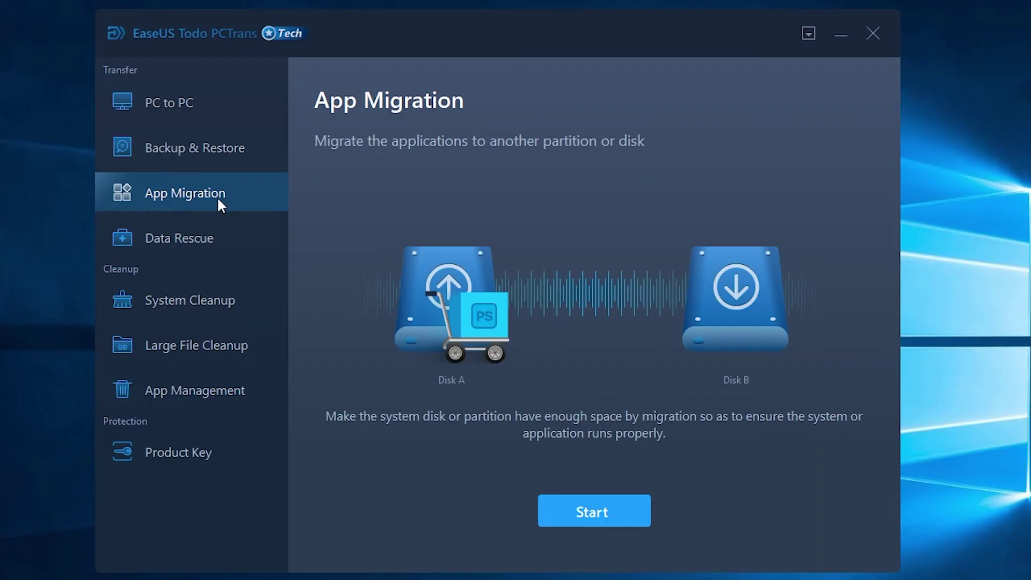
Step: Move VLC media player from Local Disk (C:) to G:\ with App Migration
left_click(617, 515)
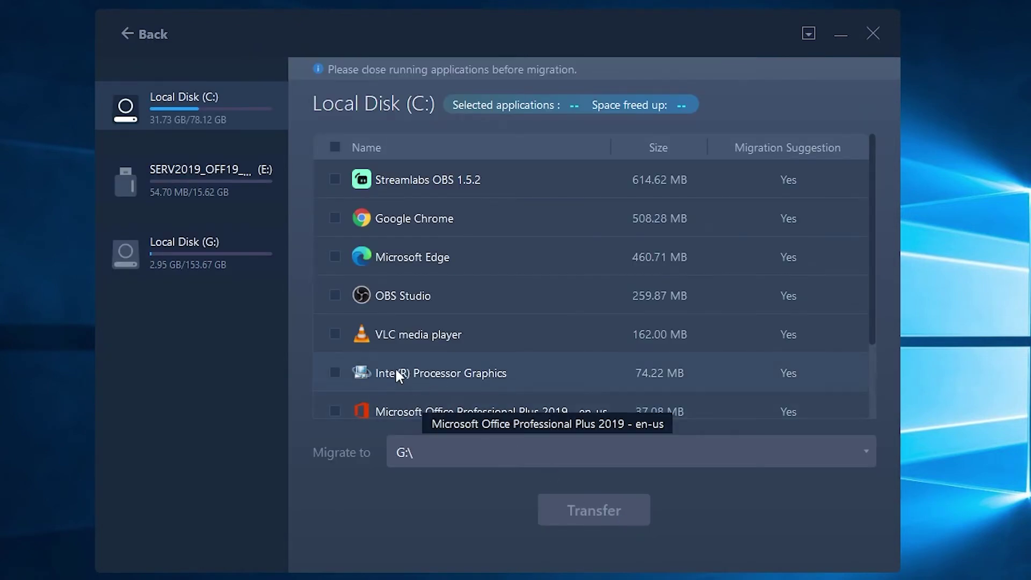
left_click(335, 333)
left_click(566, 505)
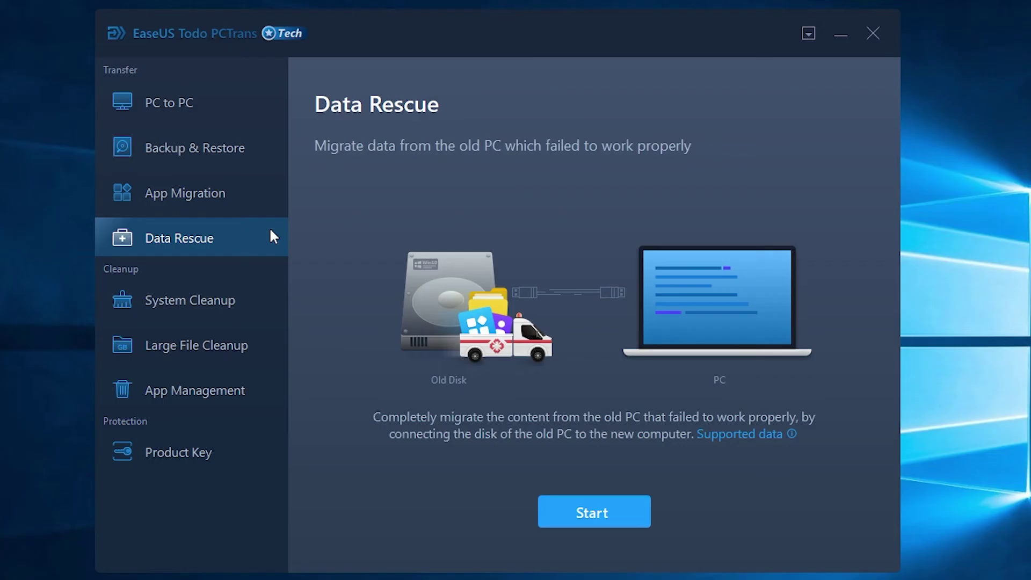
Step: Scan the old PC's disk and pick Easy Display Manager from the Likely Supported applications
left_click(559, 509)
left_click(559, 508)
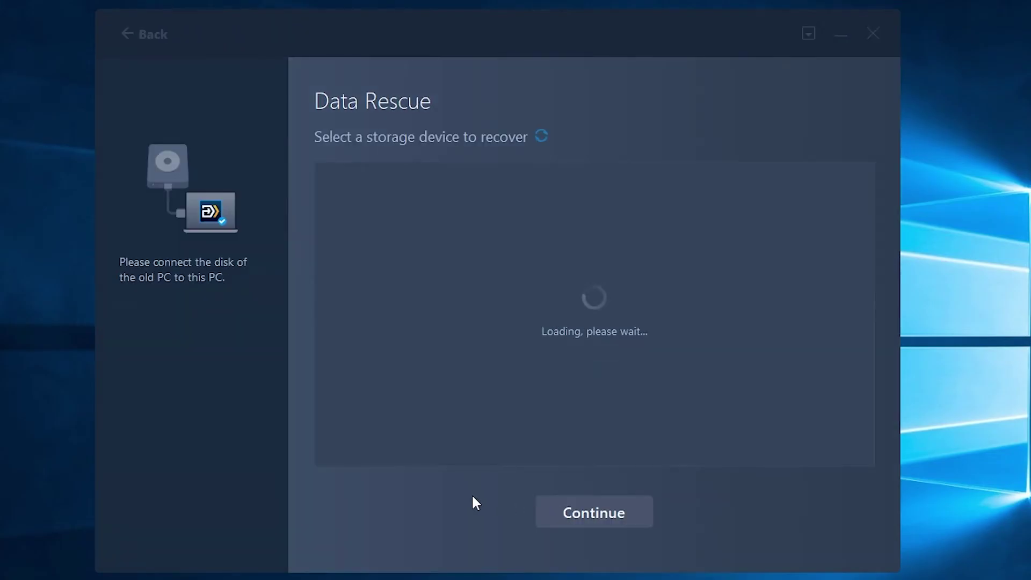
left_click(623, 499)
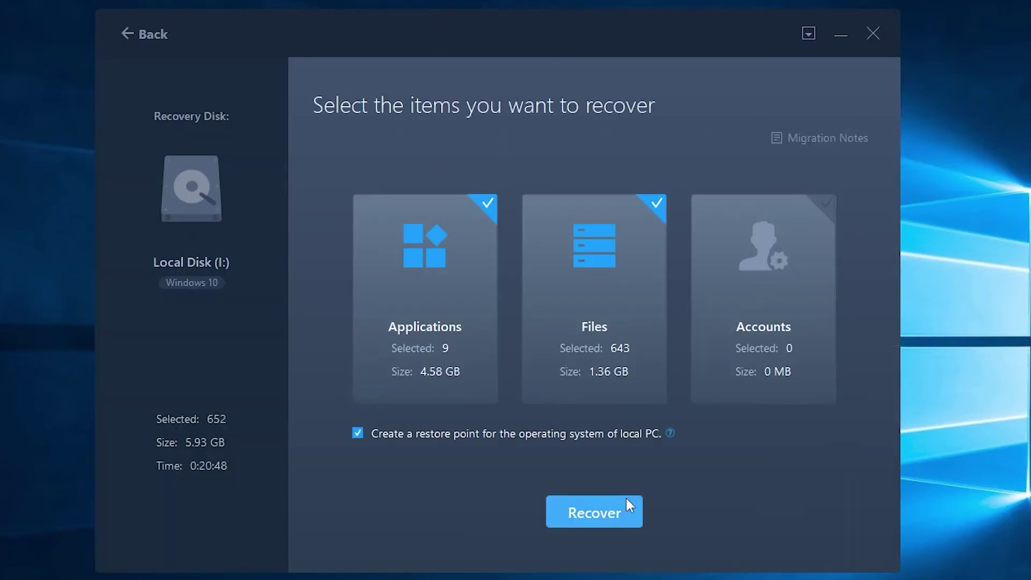
left_click(429, 359)
left_click(480, 91)
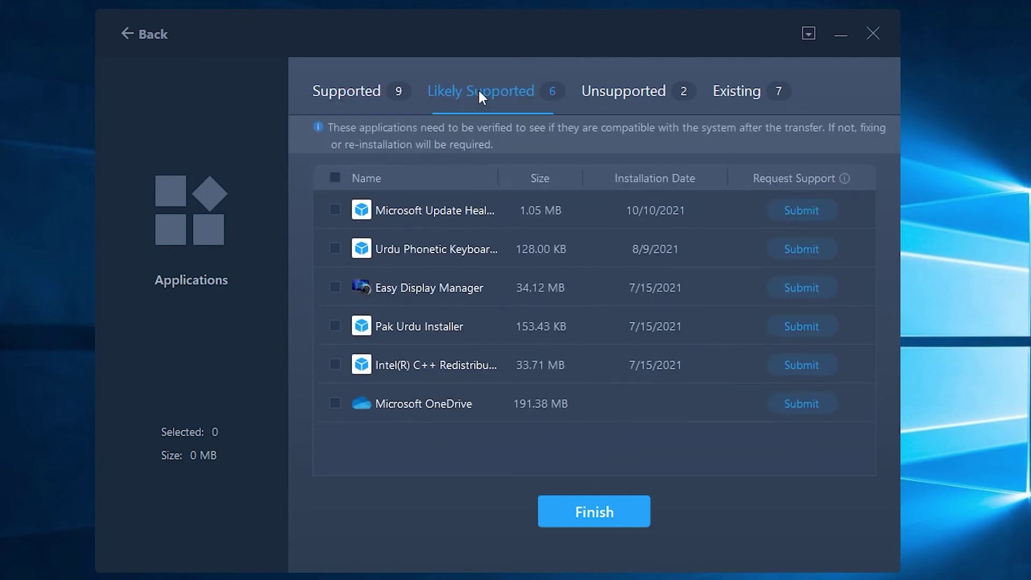
left_click(559, 508)
Step: Drop My Documents and Disk 2, include one folder from Local Disk (K:), and recover
left_click(569, 322)
left_click(336, 163)
left_click(335, 202)
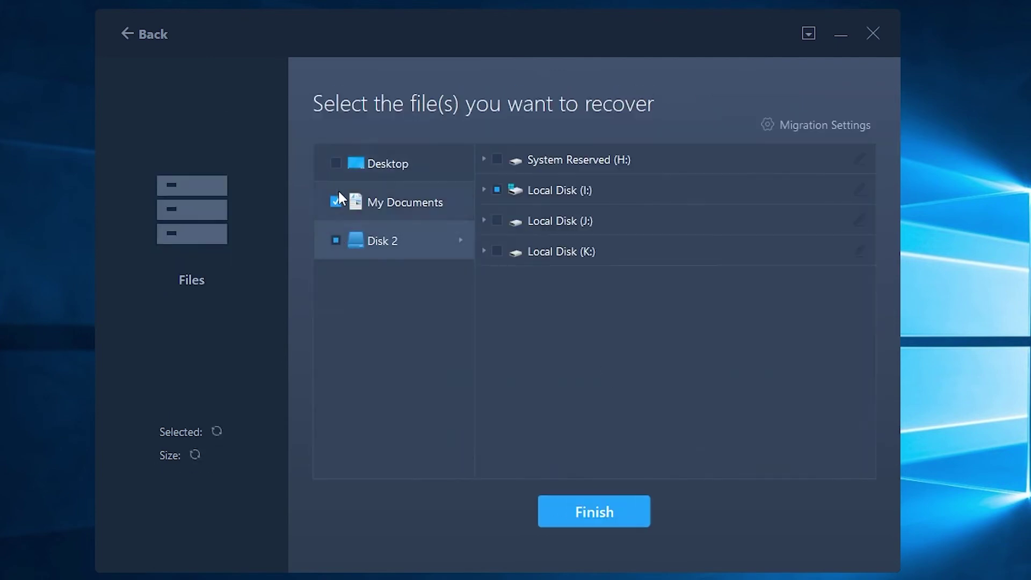
left_click(484, 251)
scroll(510, 375, "down", 3)
left_click(513, 343)
left_click(607, 510)
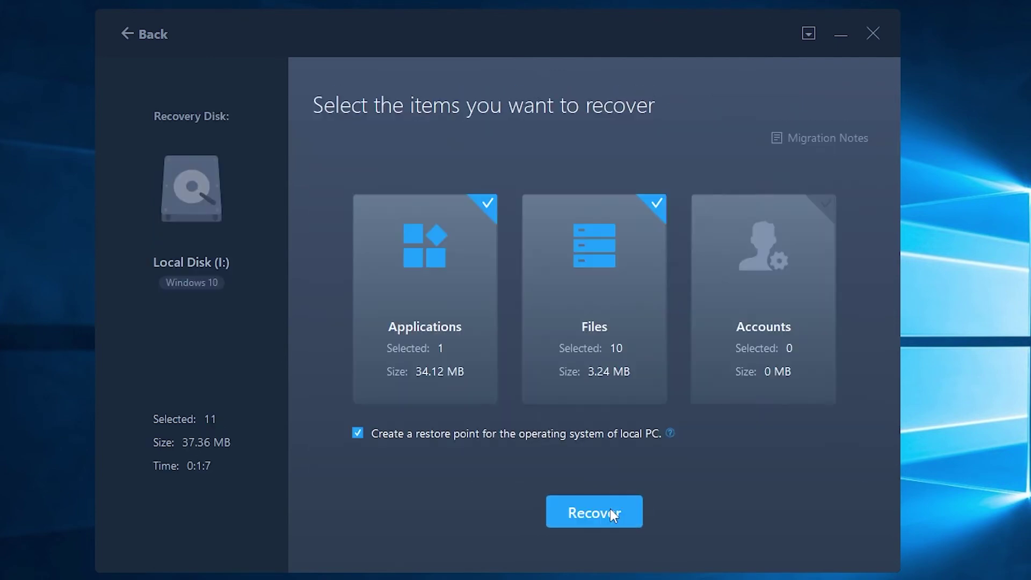
left_click(630, 507)
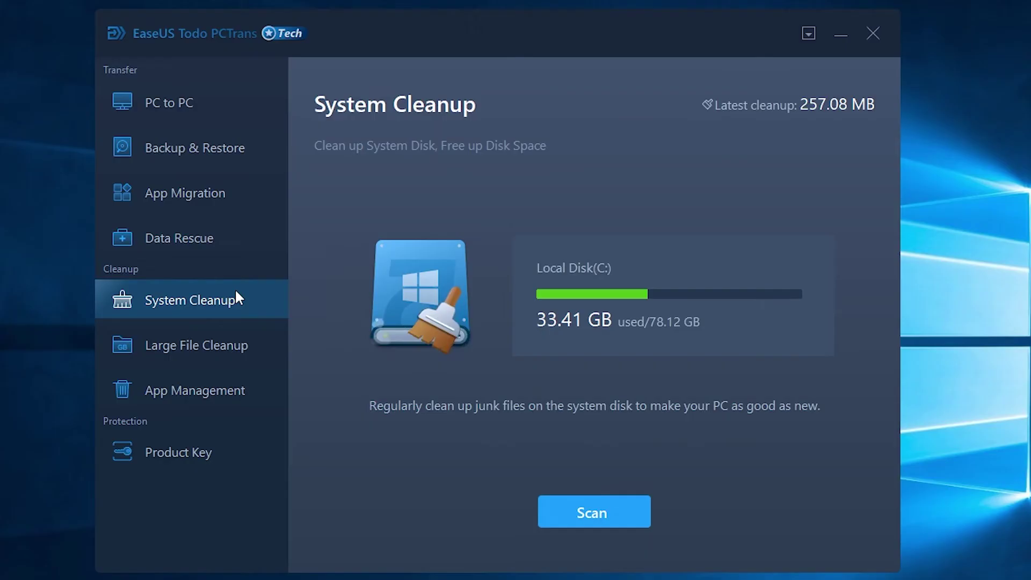
Step: Scan and clean up 149.02 MB of junk files on drive C
left_click(595, 514)
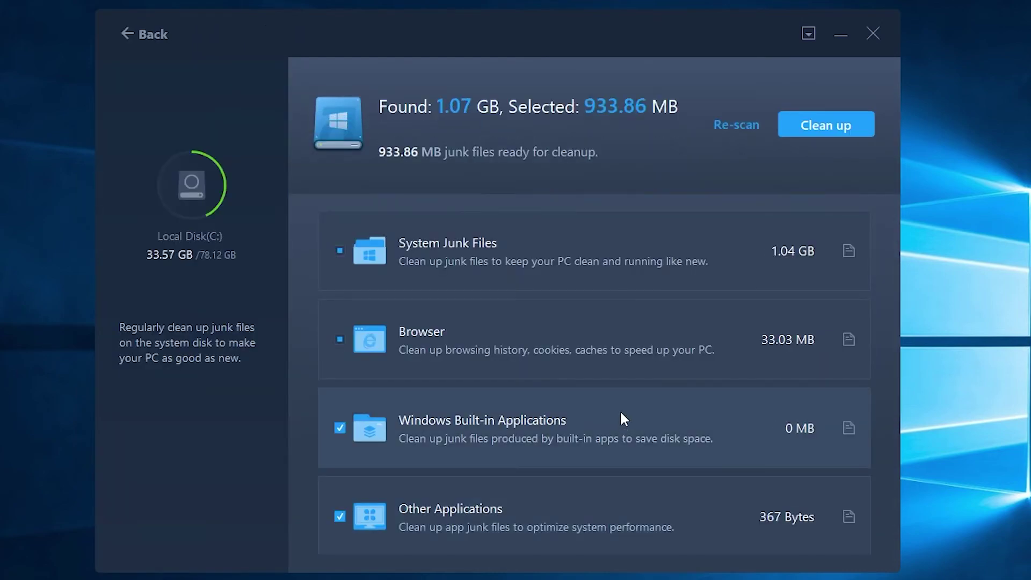
left_click(798, 128)
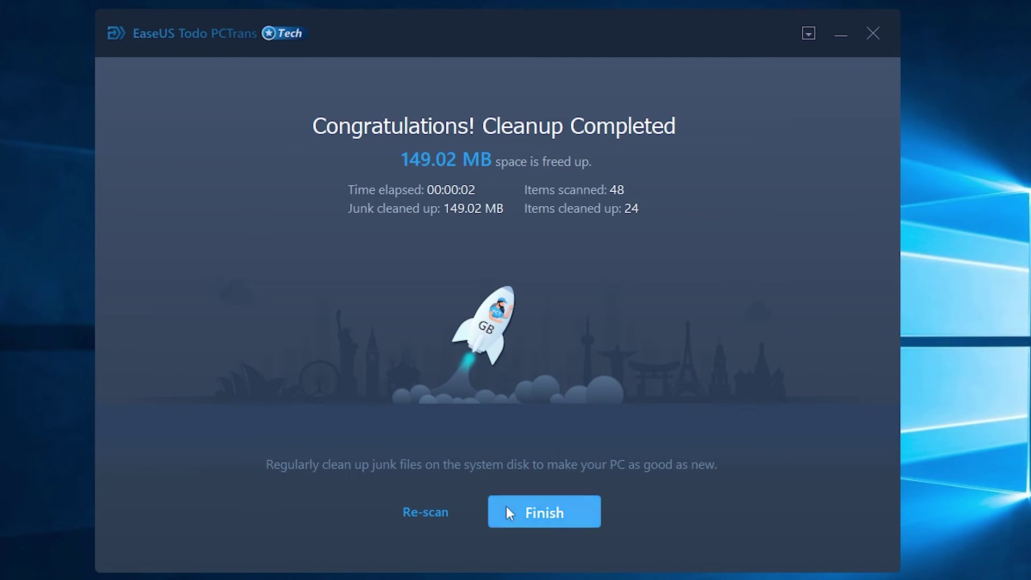
left_click(505, 507)
Step: Use Large File Cleanup to move the 118.12 MB Teams.exe from C: to K:\
left_click(239, 346)
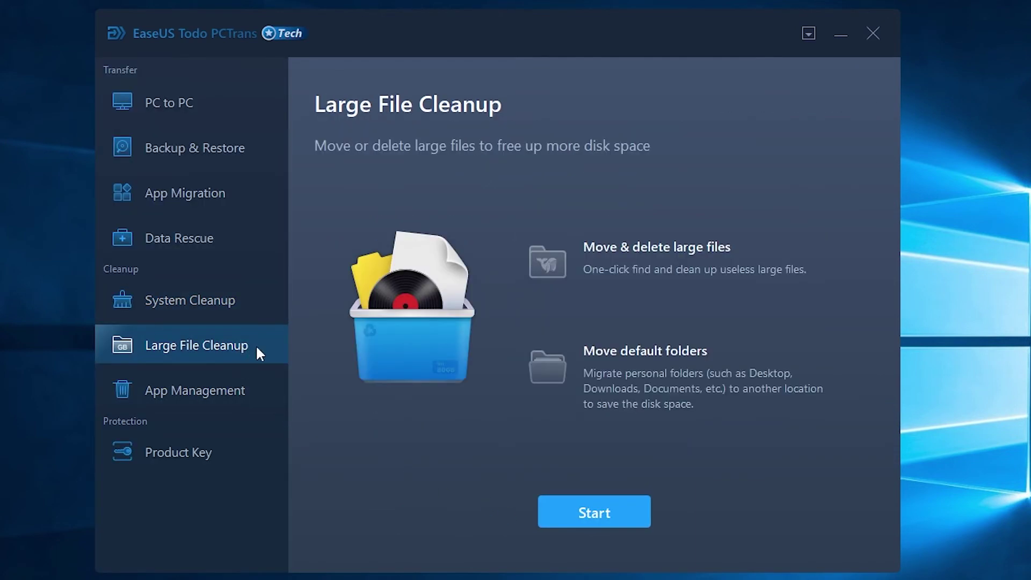
left_click(639, 528)
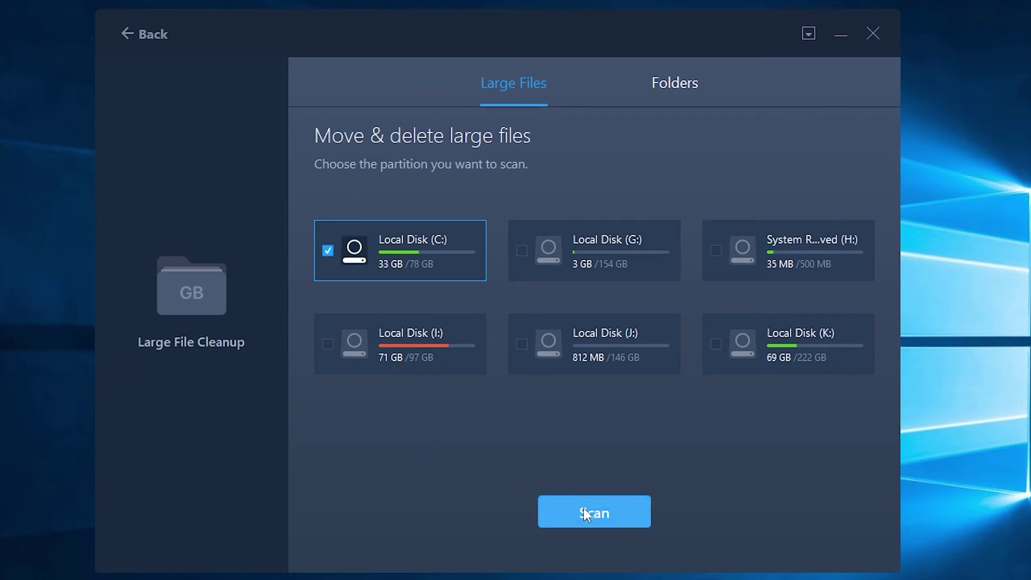
left_click(584, 511)
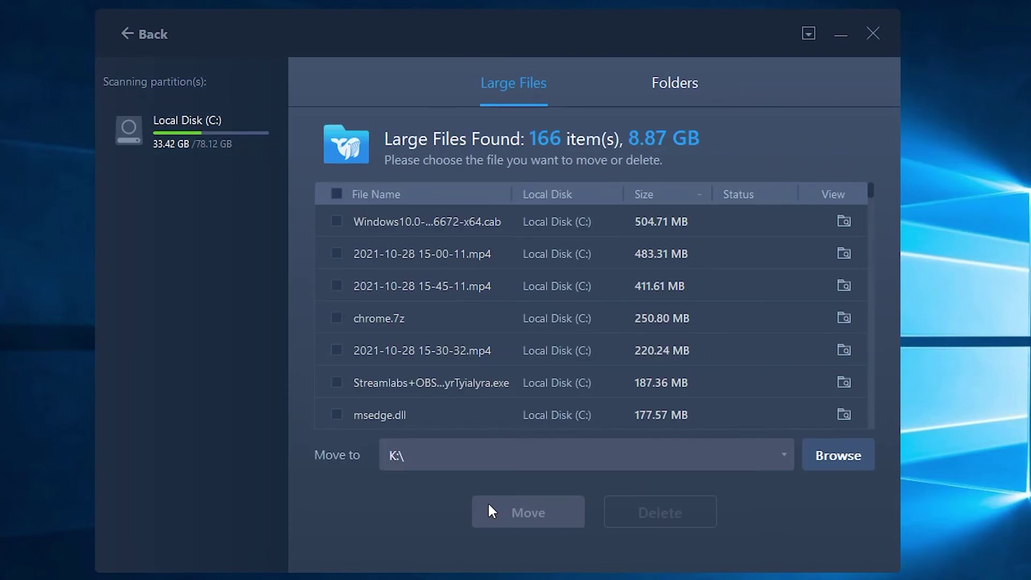
scroll(333, 308, "down", 5)
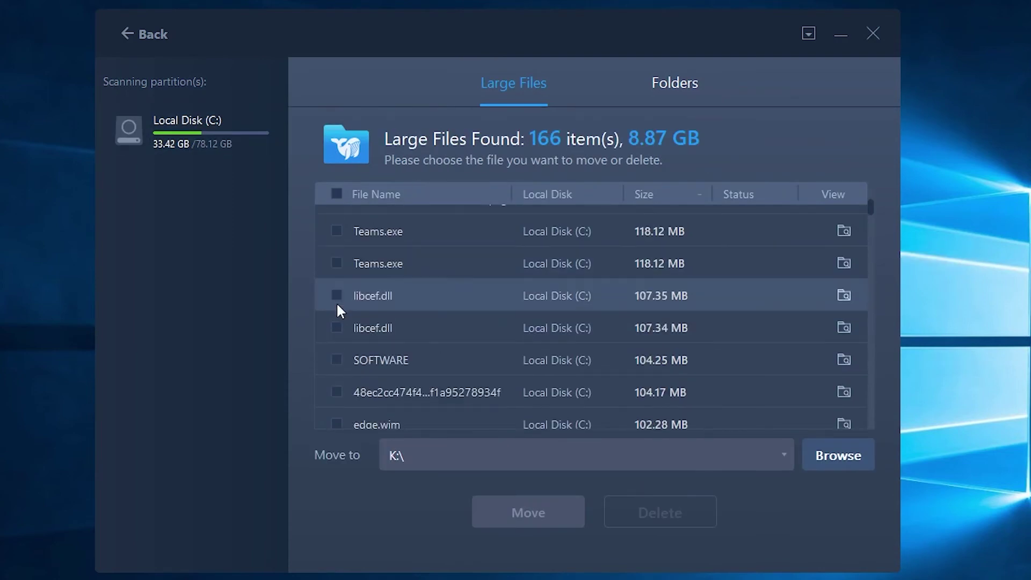
left_click(336, 232)
left_click(529, 510)
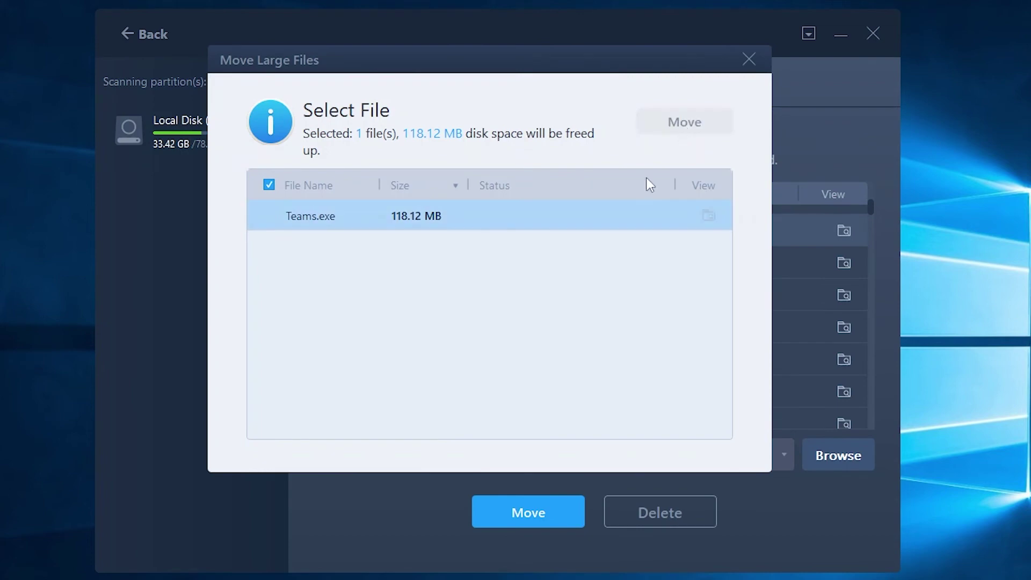
left_click(685, 122)
left_click(684, 120)
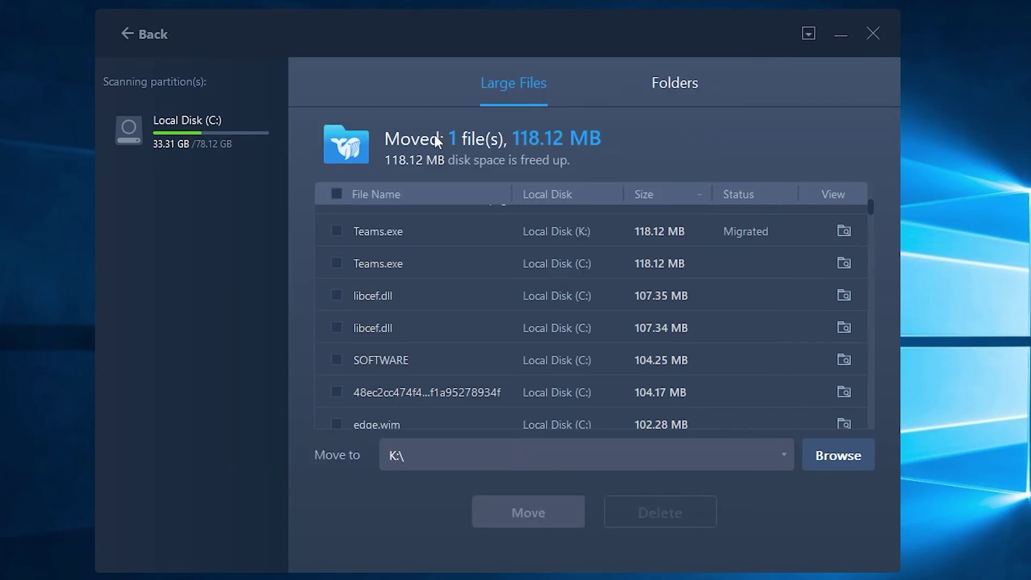
left_click(145, 37)
left_click(212, 391)
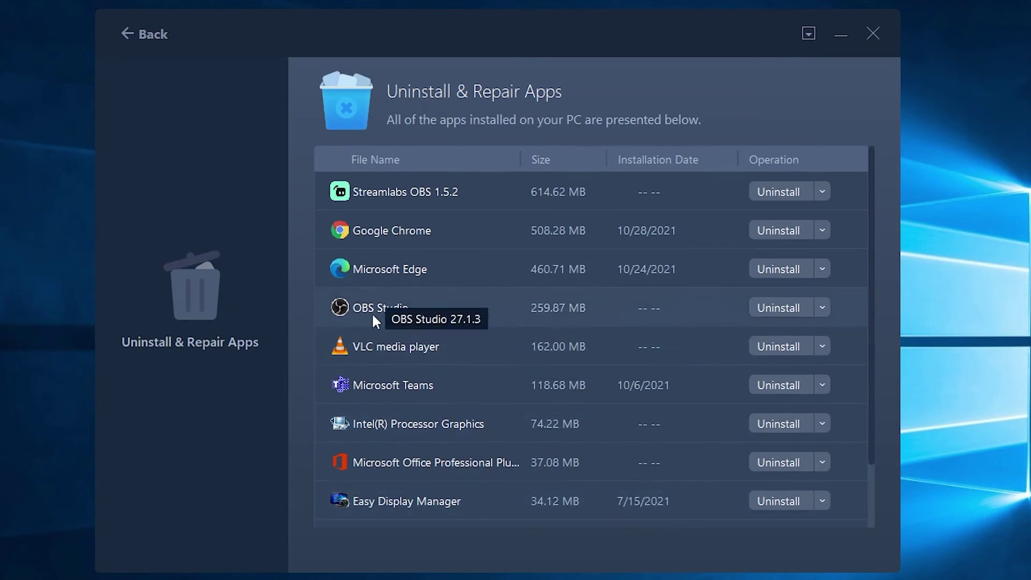
Step: Remove VLC media player by running its uninstaller from Uninstall & Repair Apps
left_click(782, 347)
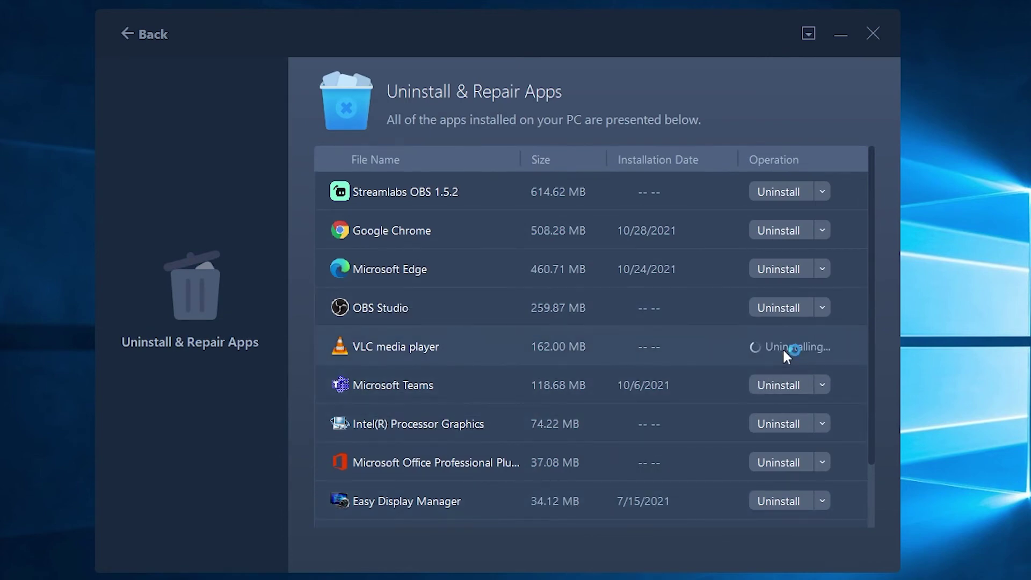
left_click(590, 460)
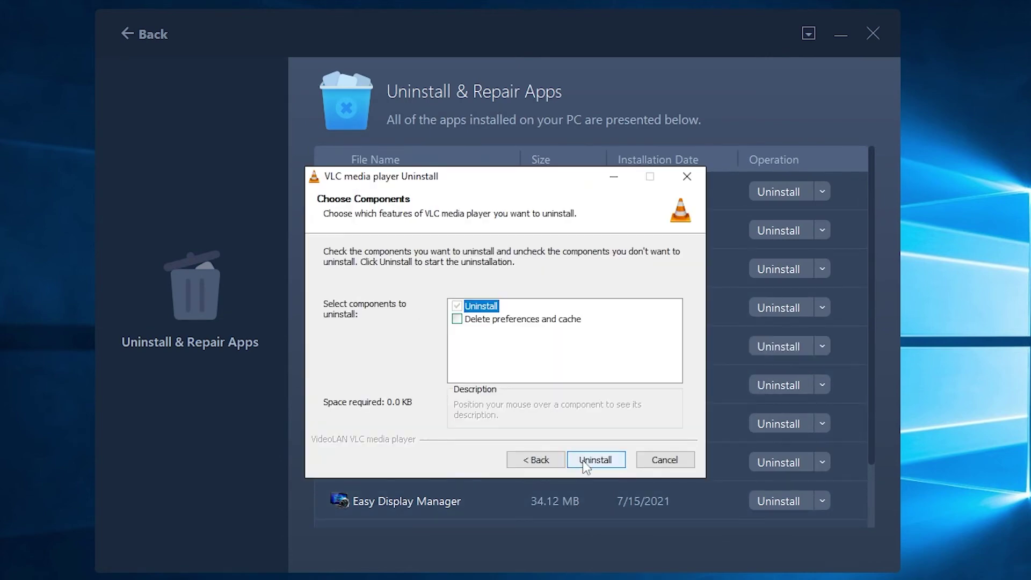
left_click(584, 459)
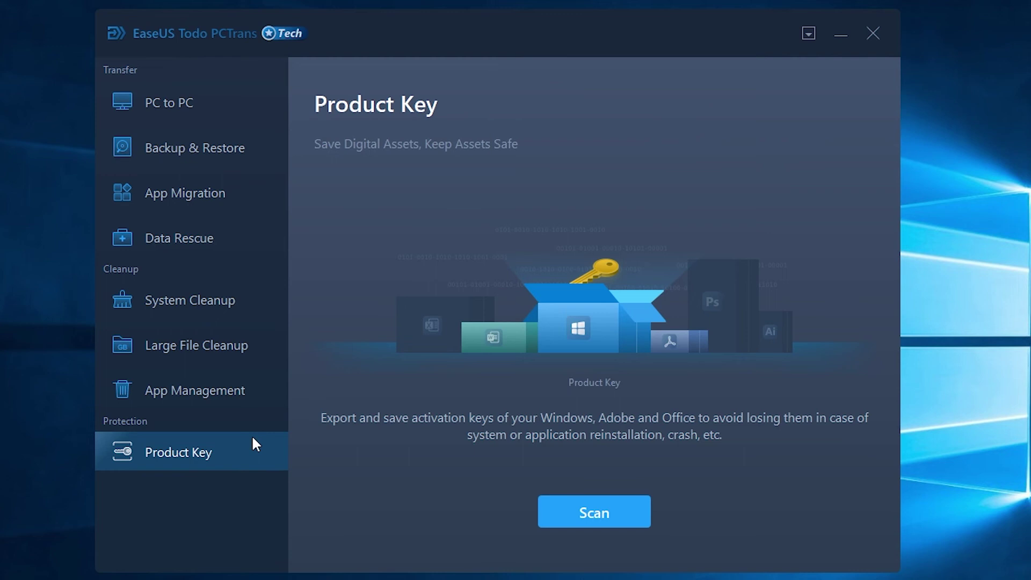
Step: Scan for product keys and copy the Windows Server 2019 Standard key
left_click(562, 515)
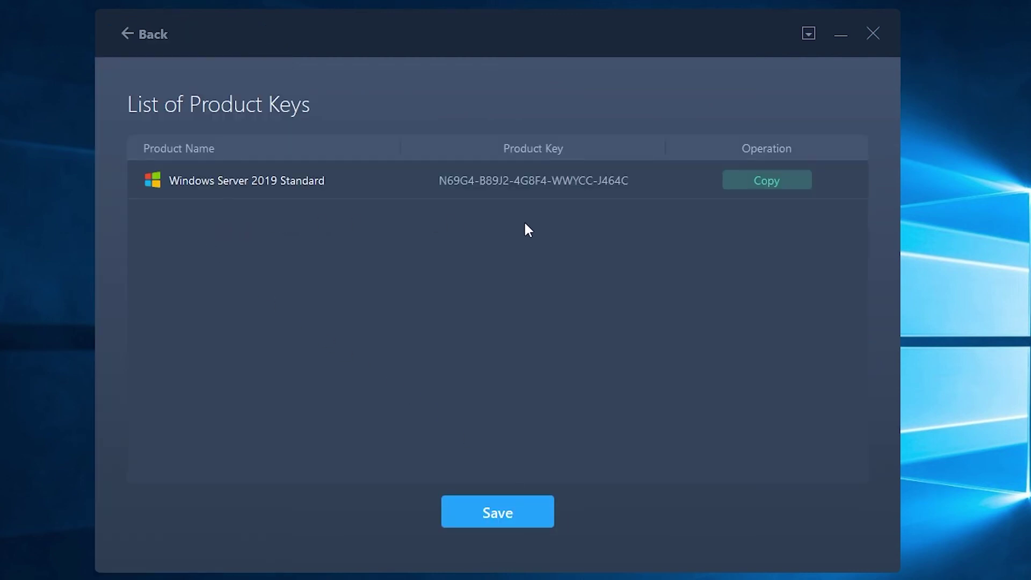
left_click(766, 180)
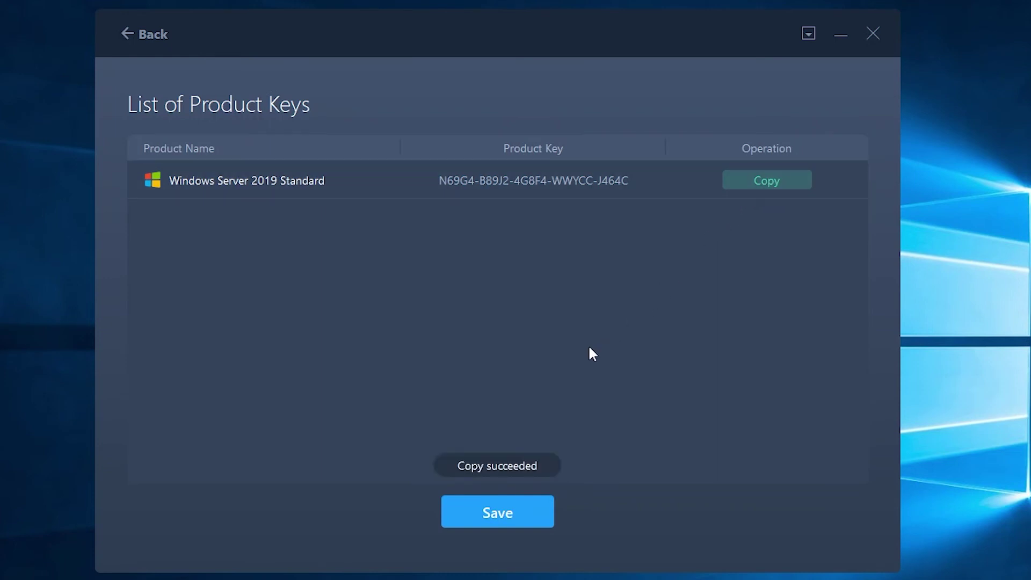
left_click(132, 38)
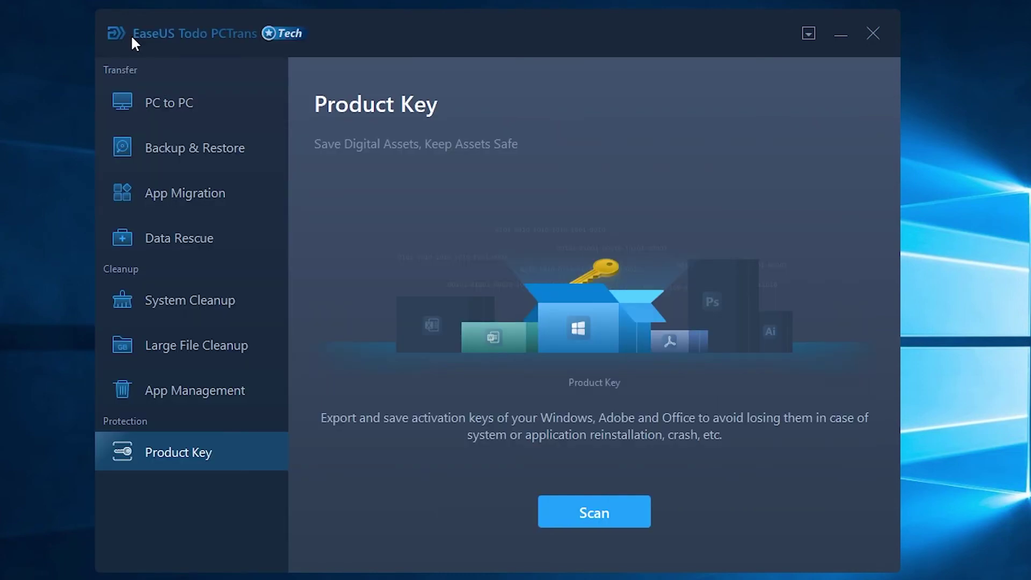